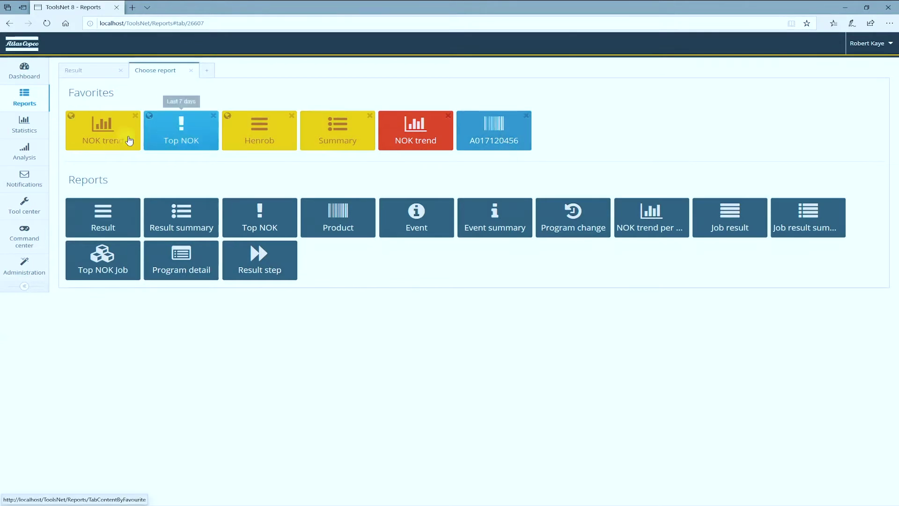
Start a new Result report covering the last 7 days for tool PF206.
click(101, 224)
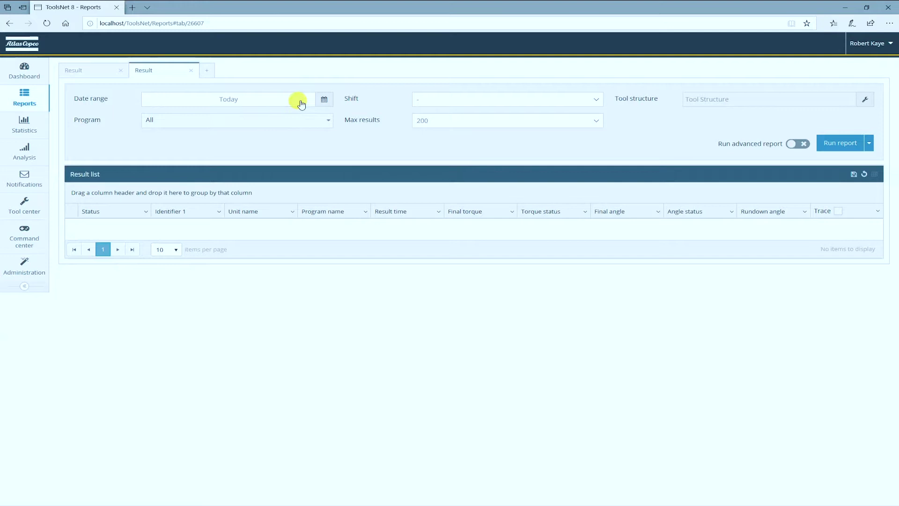
click(323, 99)
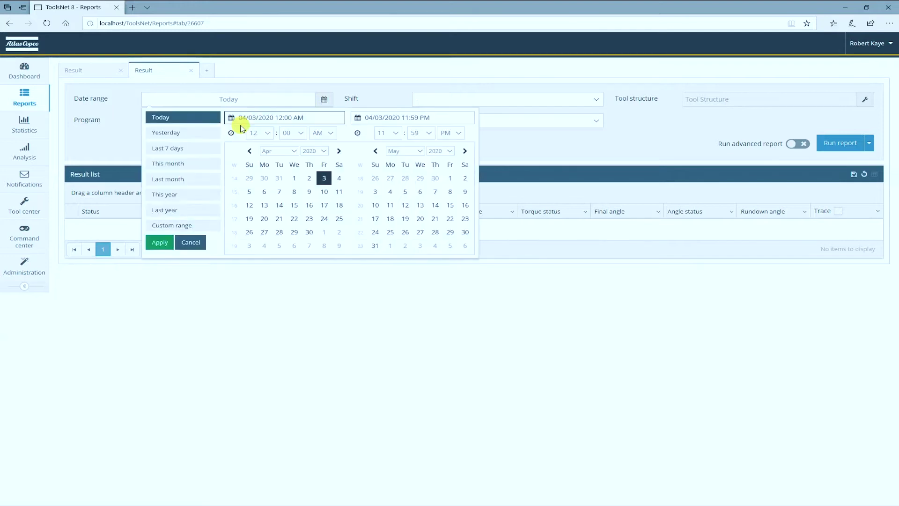
click(188, 153)
click(712, 98)
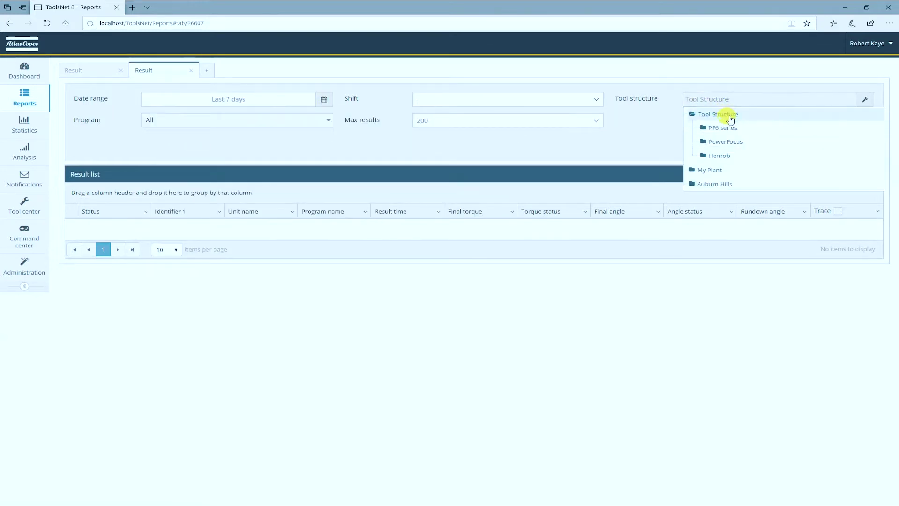
click(731, 142)
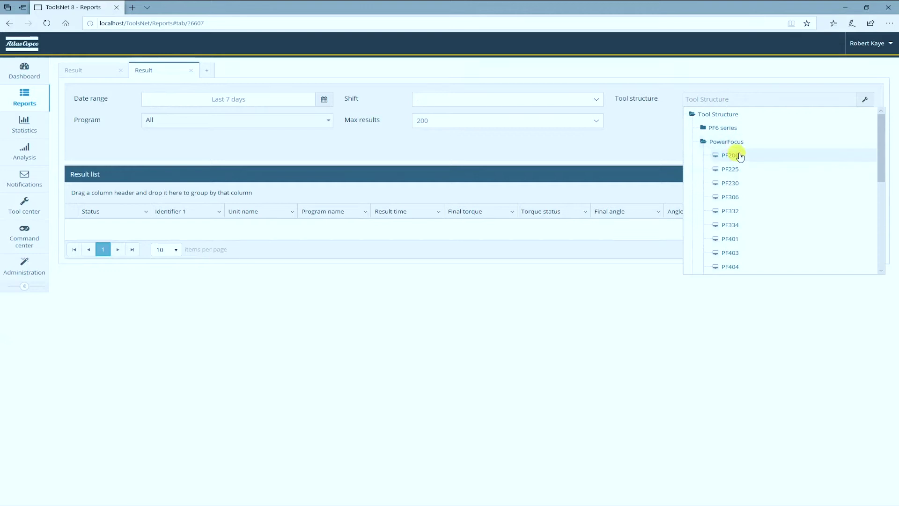
click(739, 157)
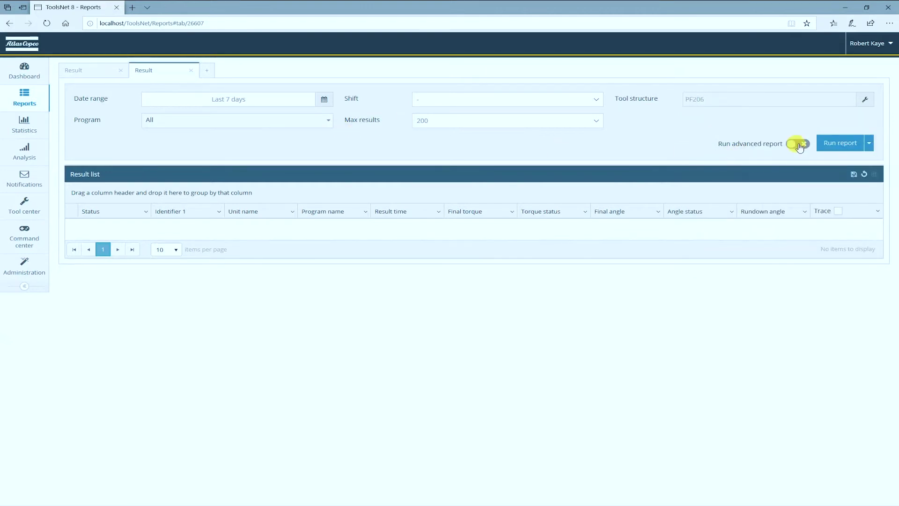
Turn on the advanced report filters and set Status to All.
click(799, 144)
click(743, 154)
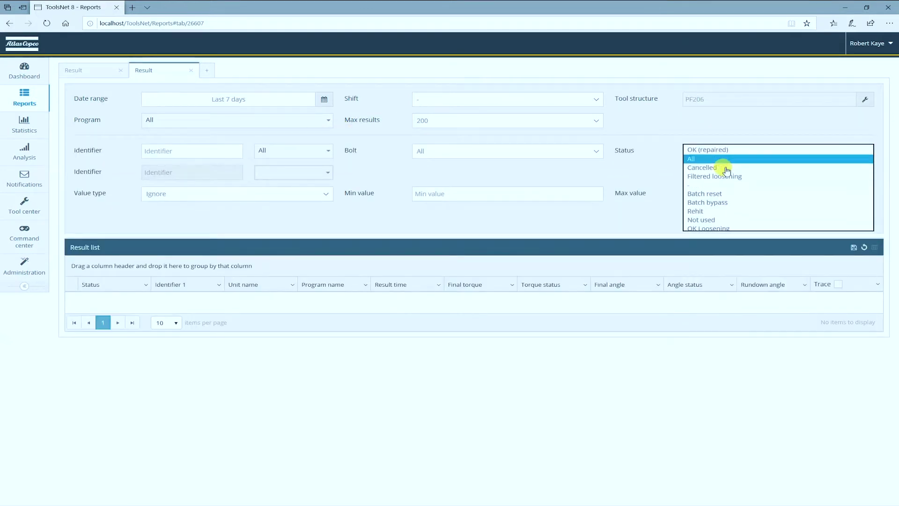
click(717, 159)
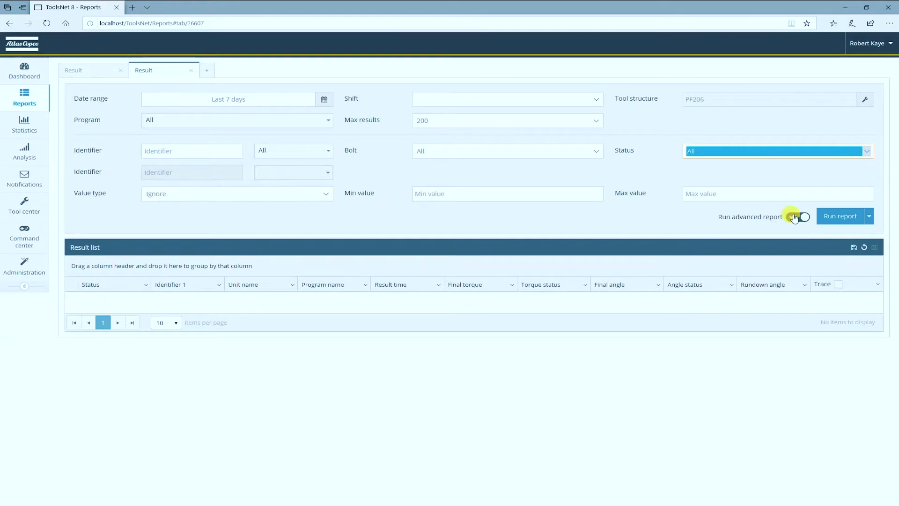
Save the report settings as a named global favourite with a blue tile.
click(869, 217)
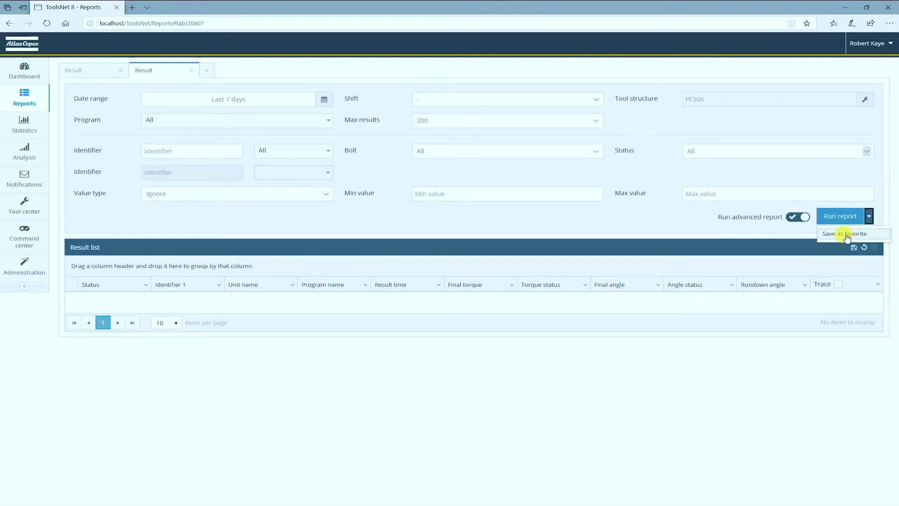
click(849, 233)
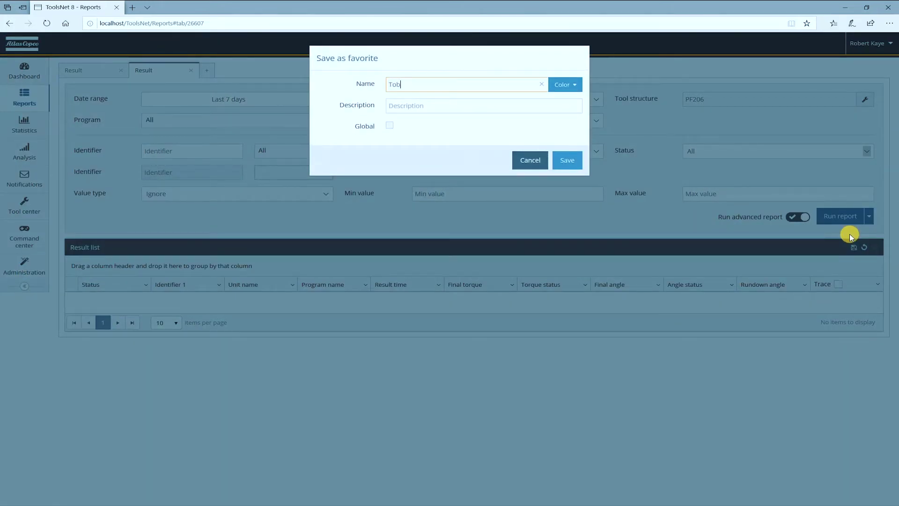
text(robert)
click(578, 91)
click(553, 104)
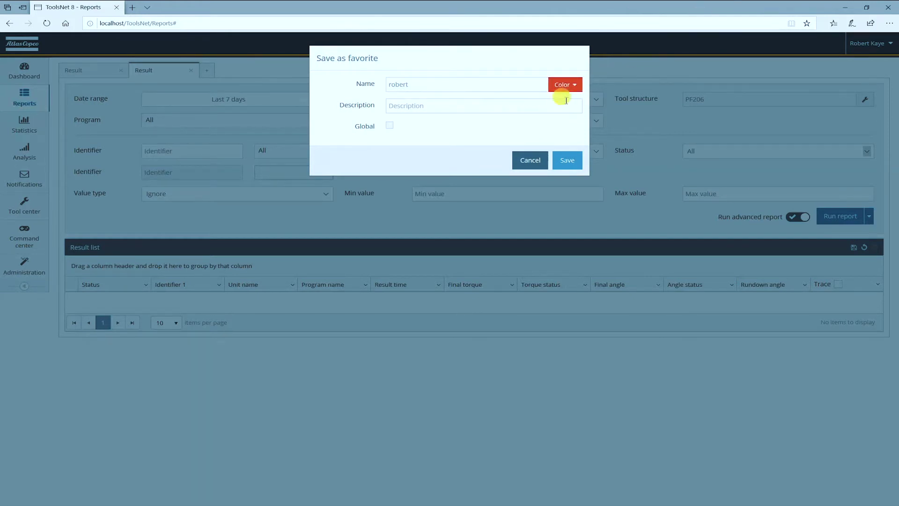
click(565, 84)
click(575, 110)
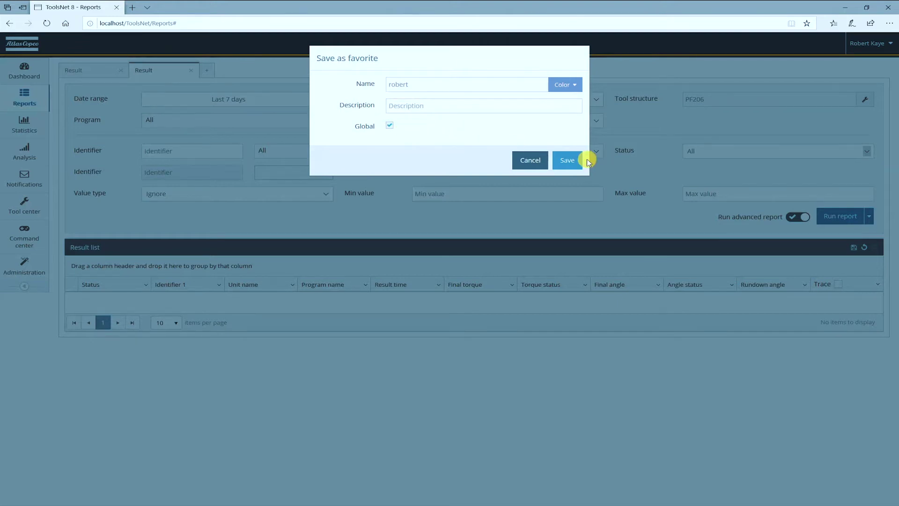
click(568, 160)
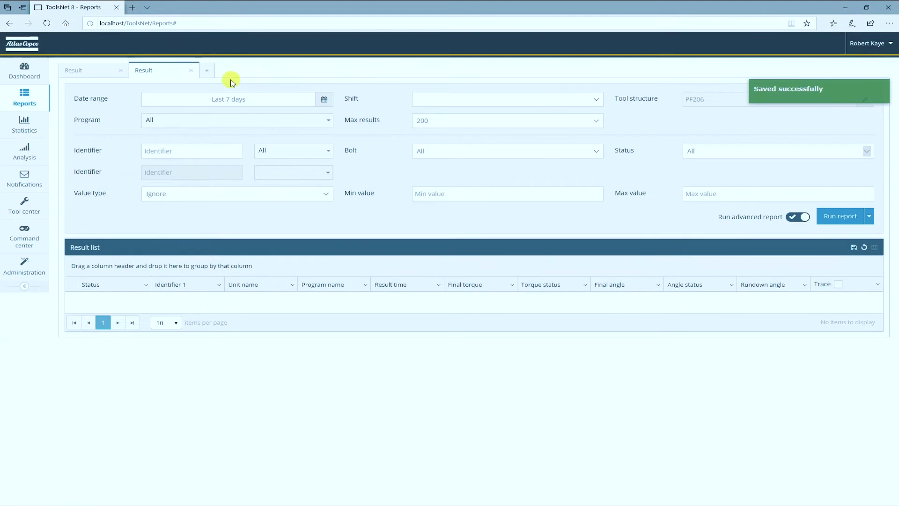
Check that the new favourite appears under Global favorites in the account settings.
click(207, 73)
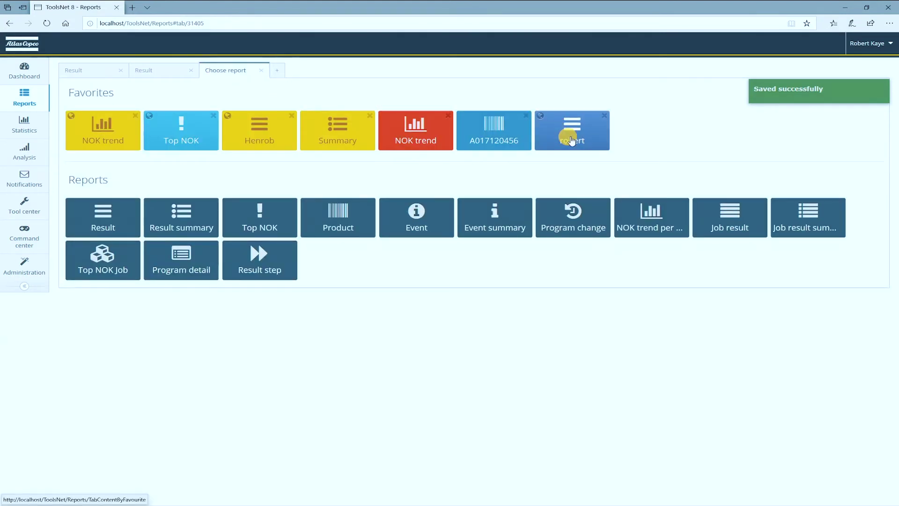
click(889, 49)
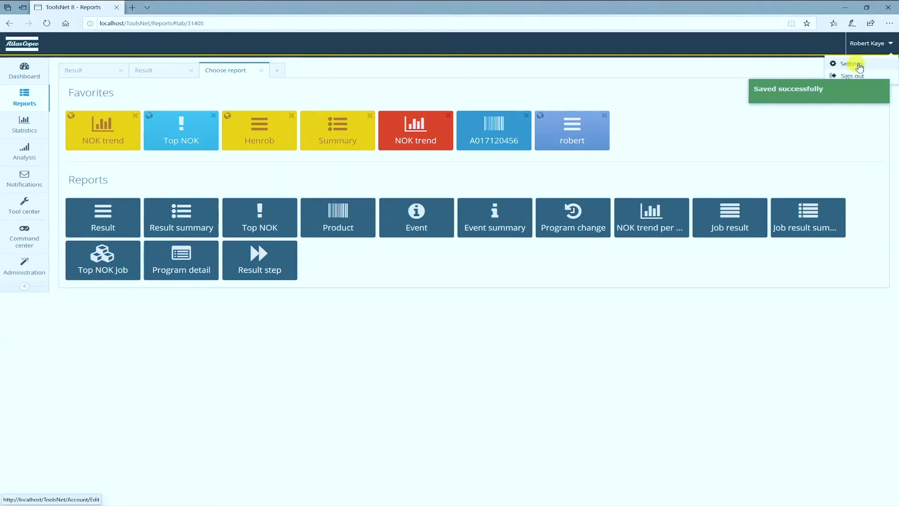
click(855, 74)
click(423, 288)
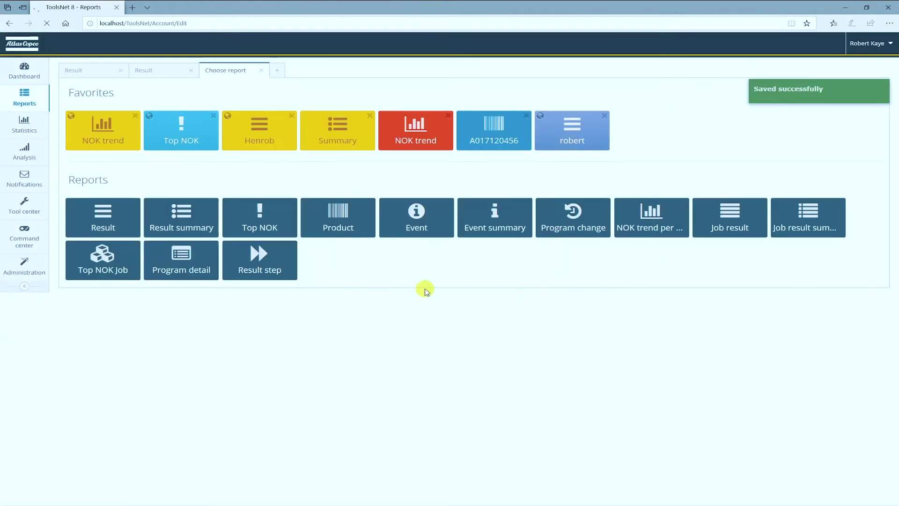
drag(895, 156, 870, 382)
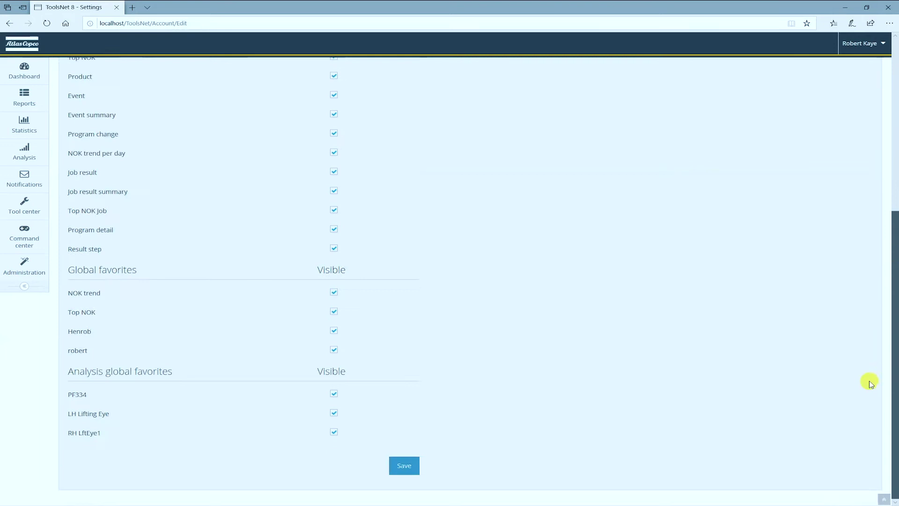
drag(74, 355, 127, 351)
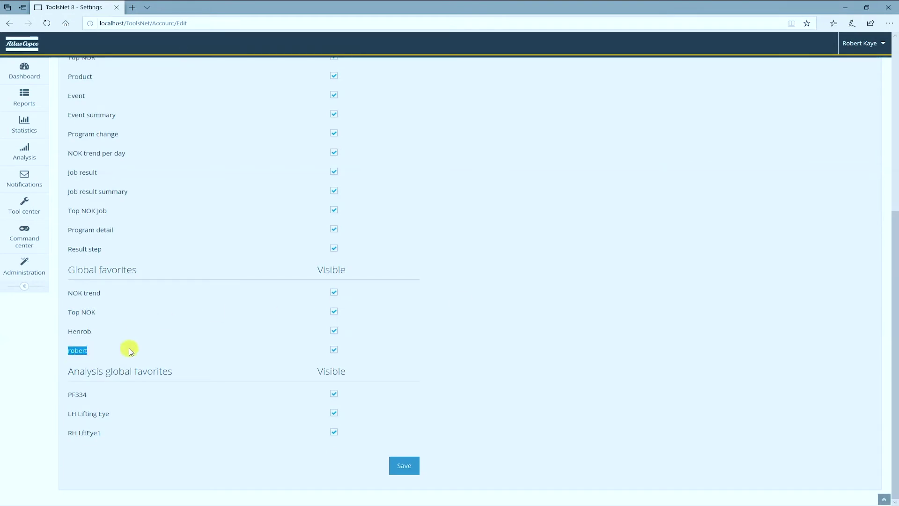
click(108, 355)
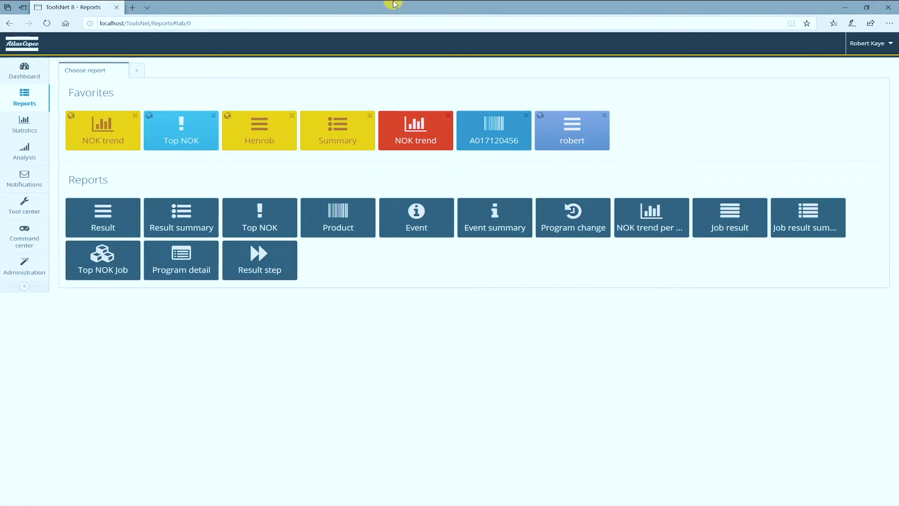
Load the saved favourite's 200-result PF206 report and open the Result time column menu.
click(572, 124)
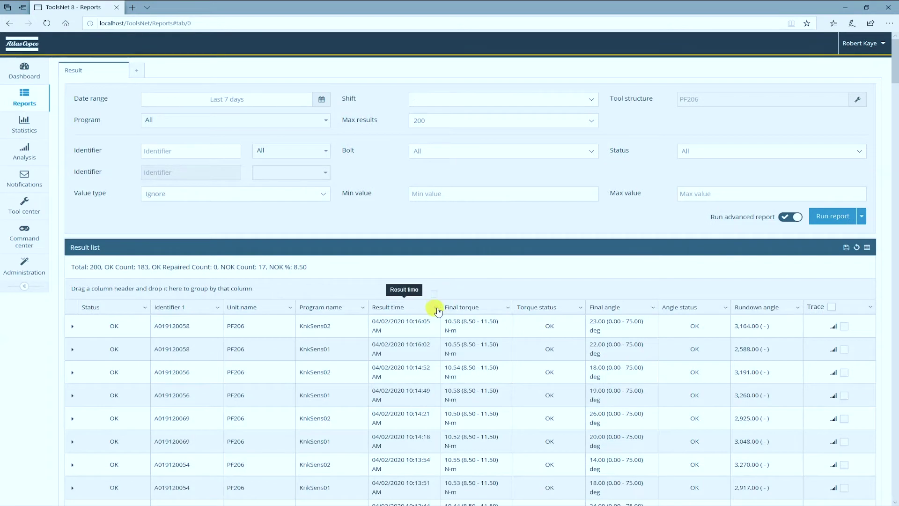
click(436, 308)
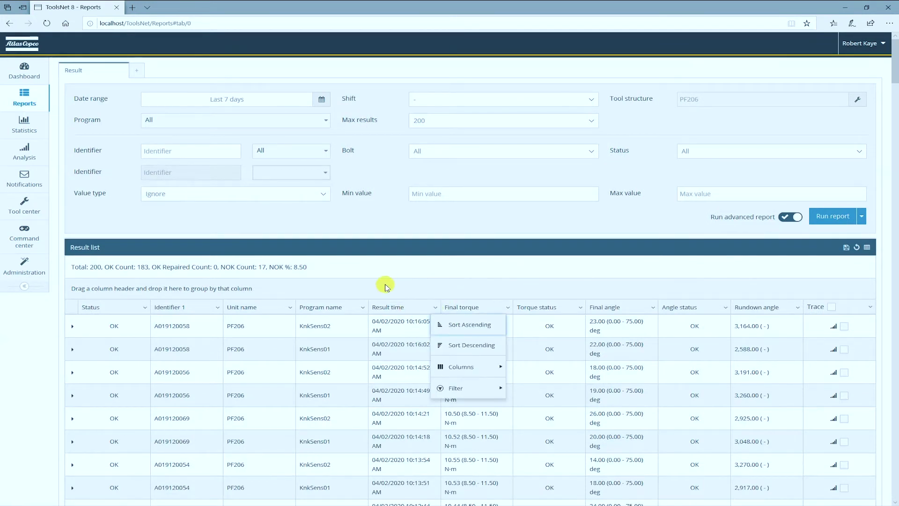
Add the Torque status, Force status and Final stroke columns to the result grid.
mouse_move(465, 374)
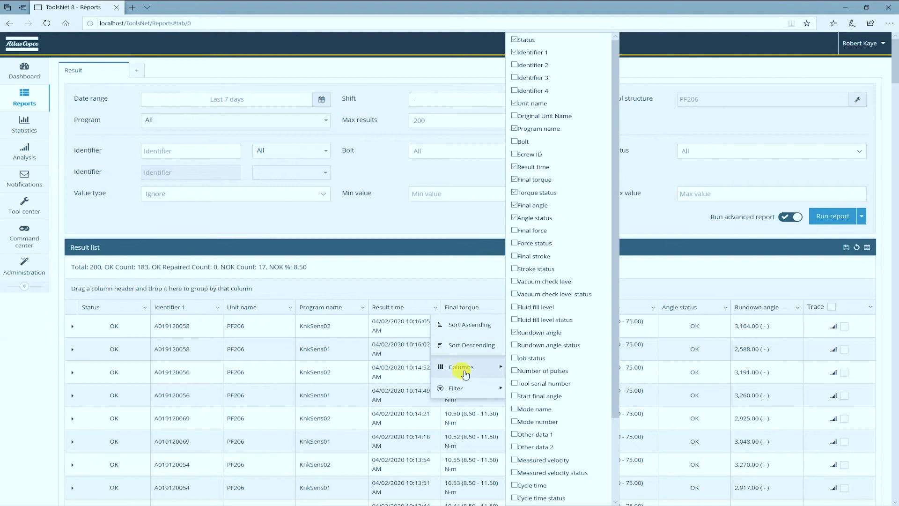
click(435, 308)
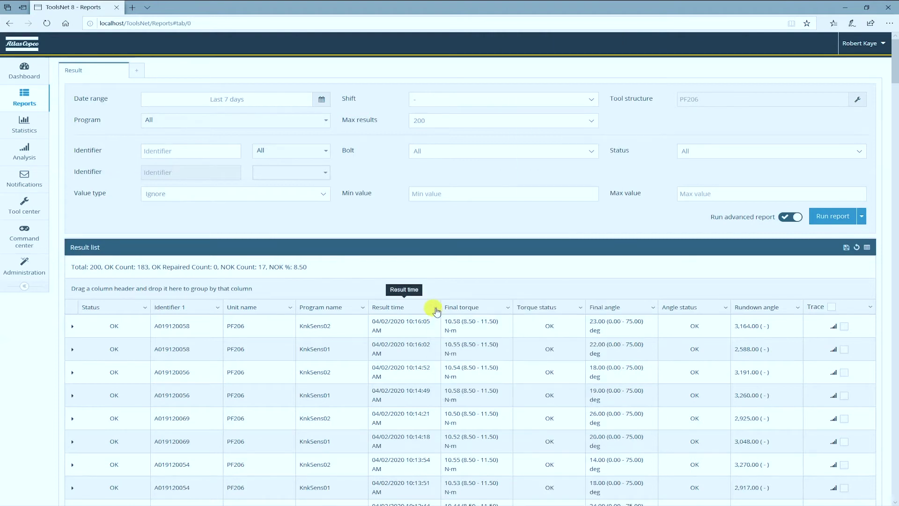
click(436, 309)
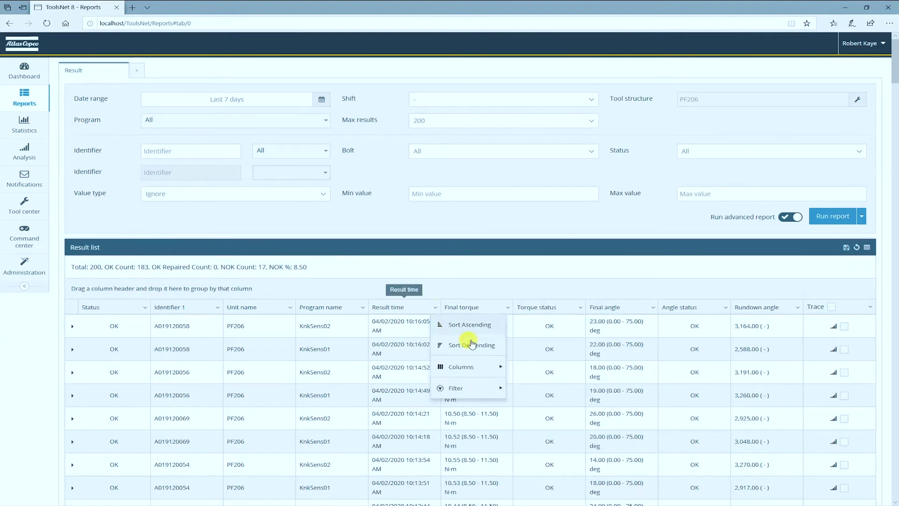
mouse_move(488, 371)
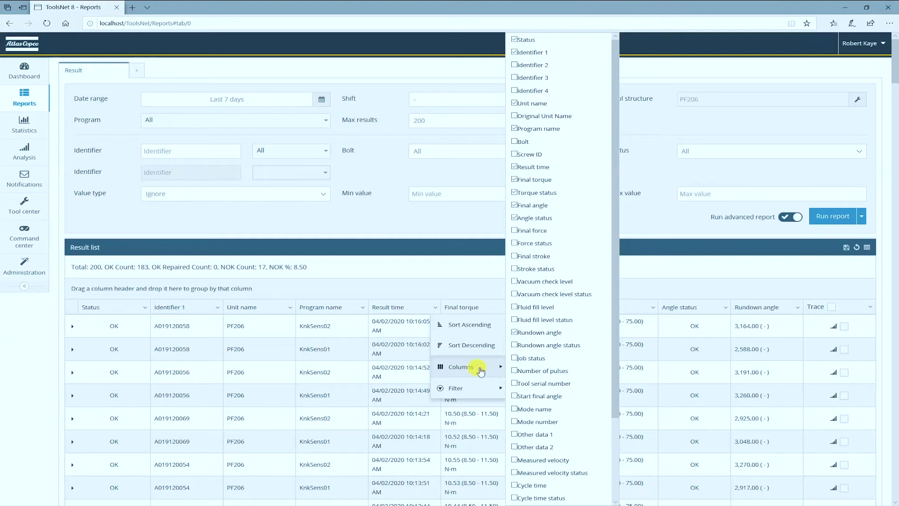
scroll(570, 156, down, 10)
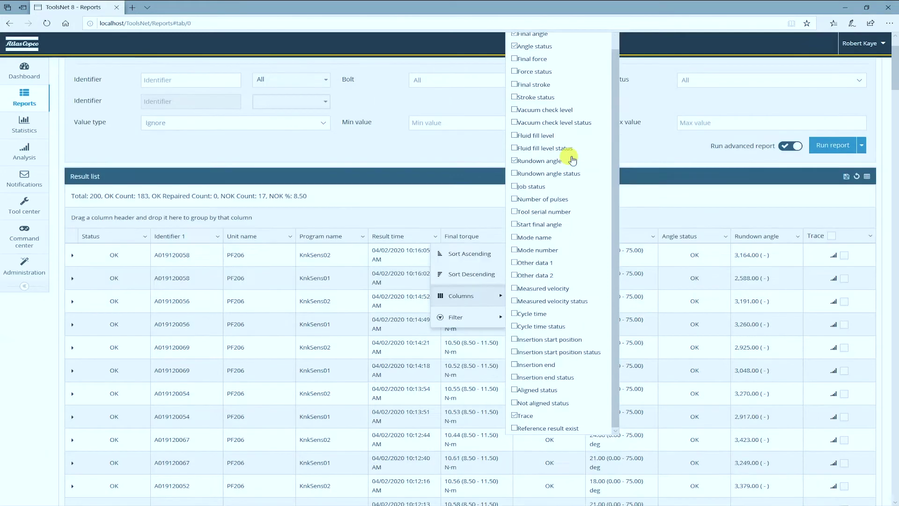
scroll(571, 157, up, 10)
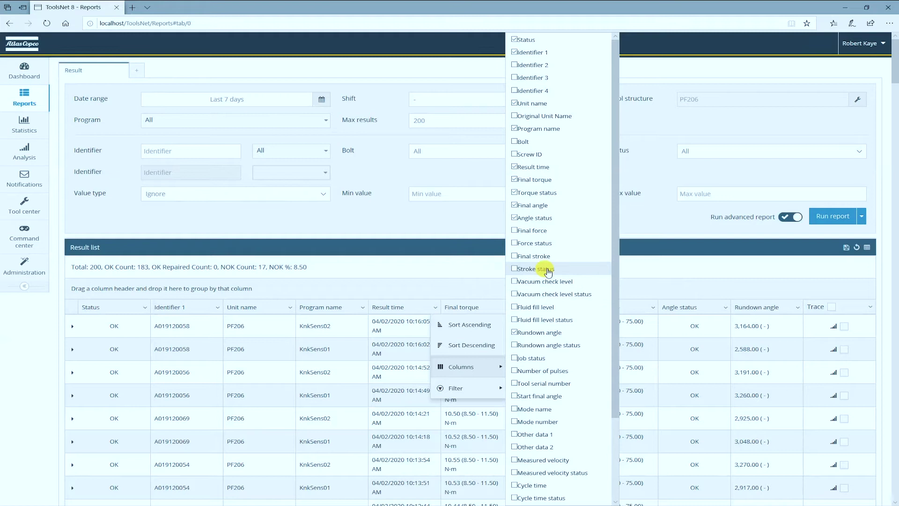
click(515, 219)
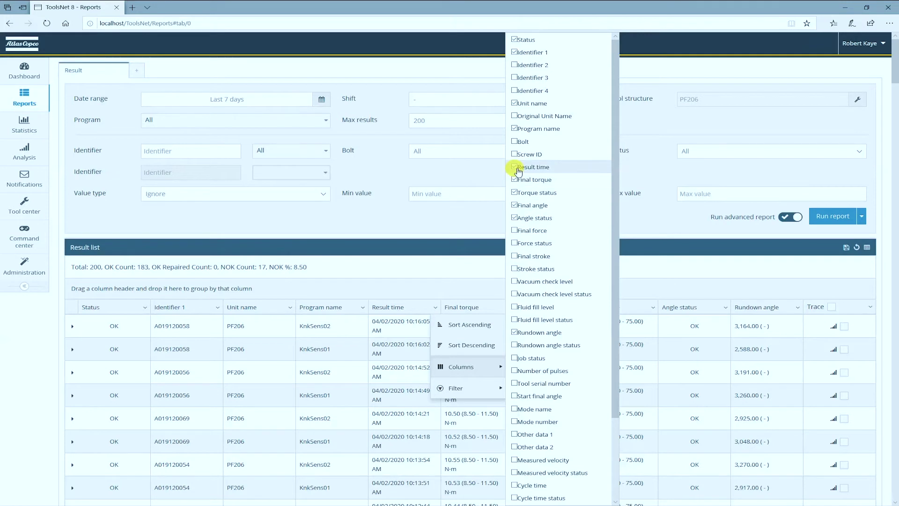
click(514, 192)
click(514, 192)
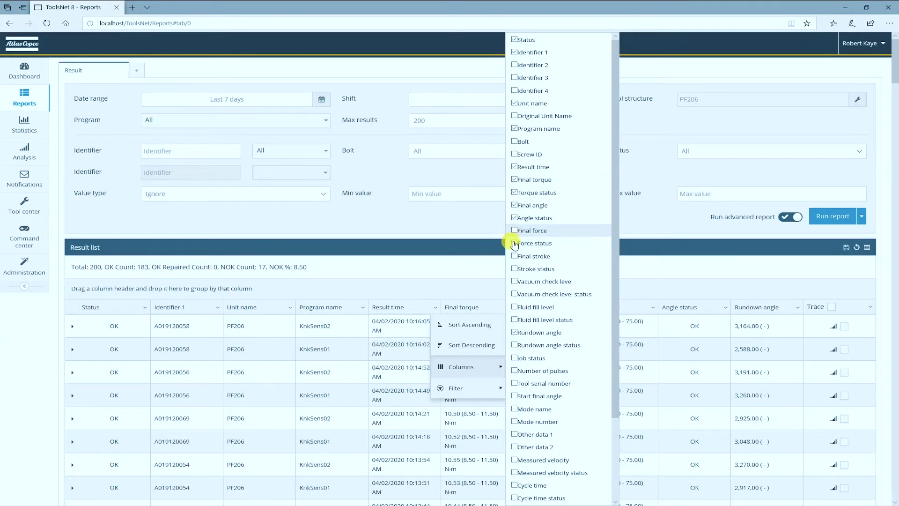
click(515, 244)
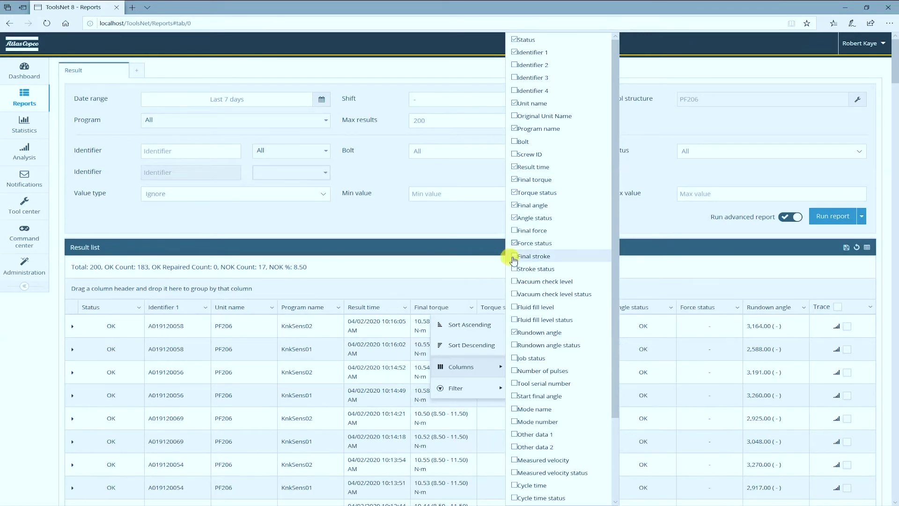
click(515, 258)
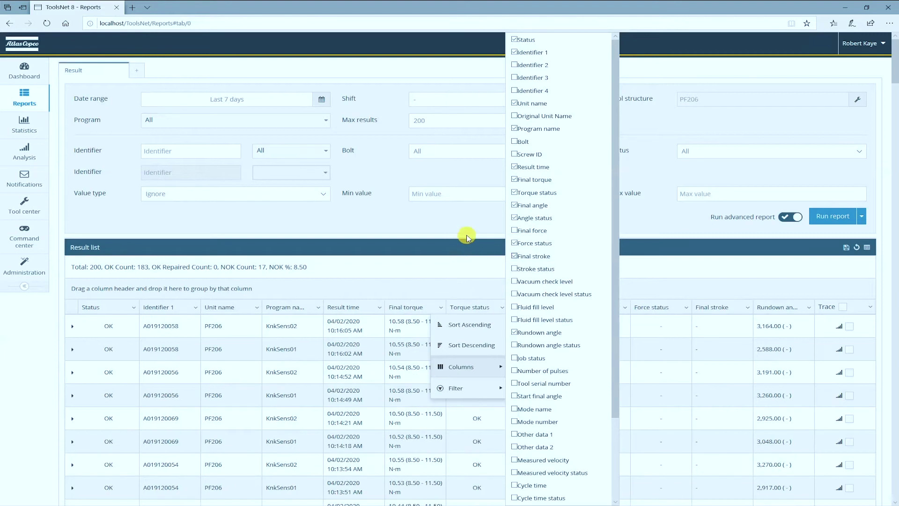
click(486, 219)
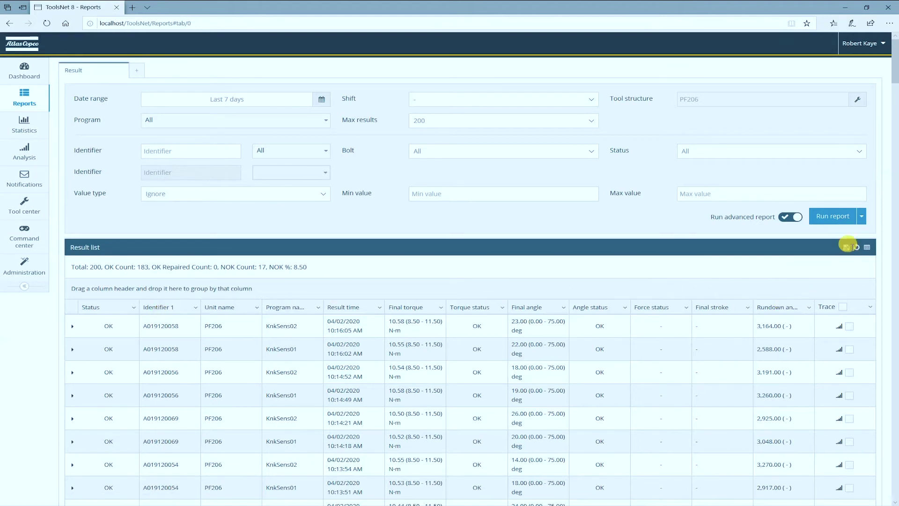
click(846, 248)
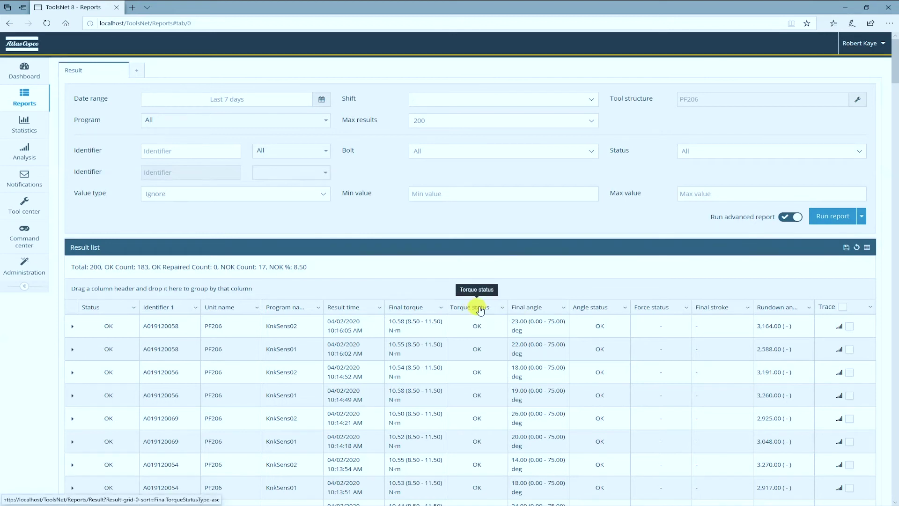
Group results by Torque status, collapsing OK and expanding the Low group's NOK results.
drag(474, 309, 387, 287)
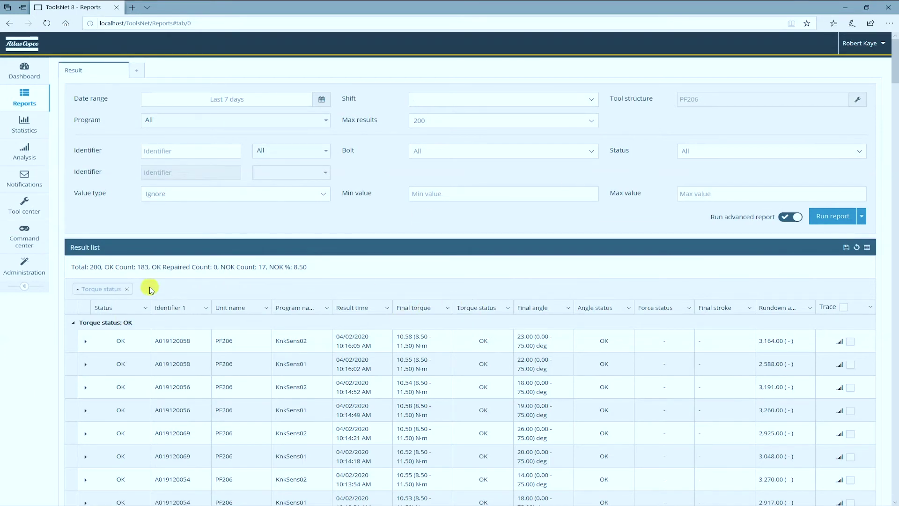
click(74, 324)
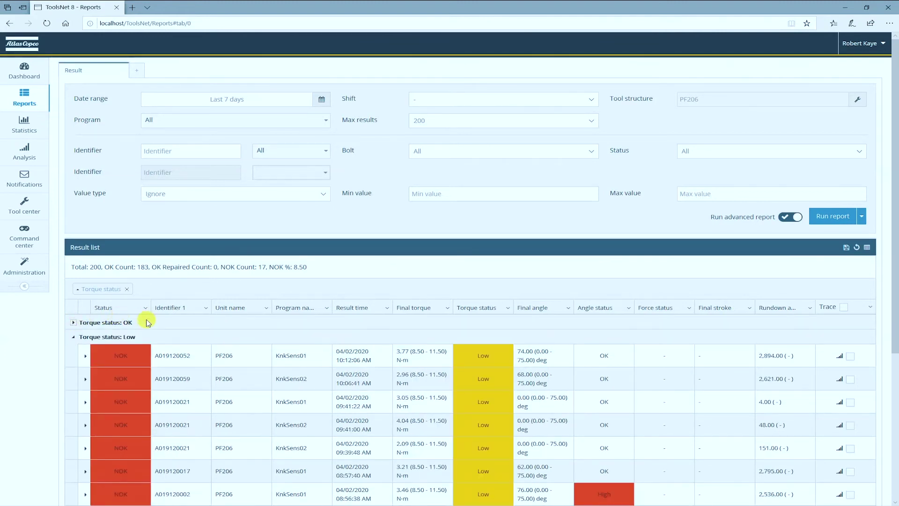
scroll(167, 316, down, 3)
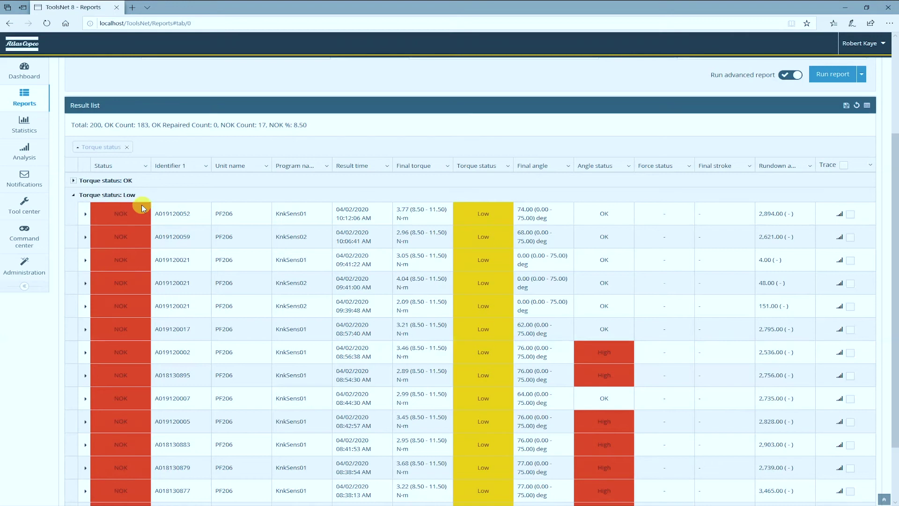
click(72, 195)
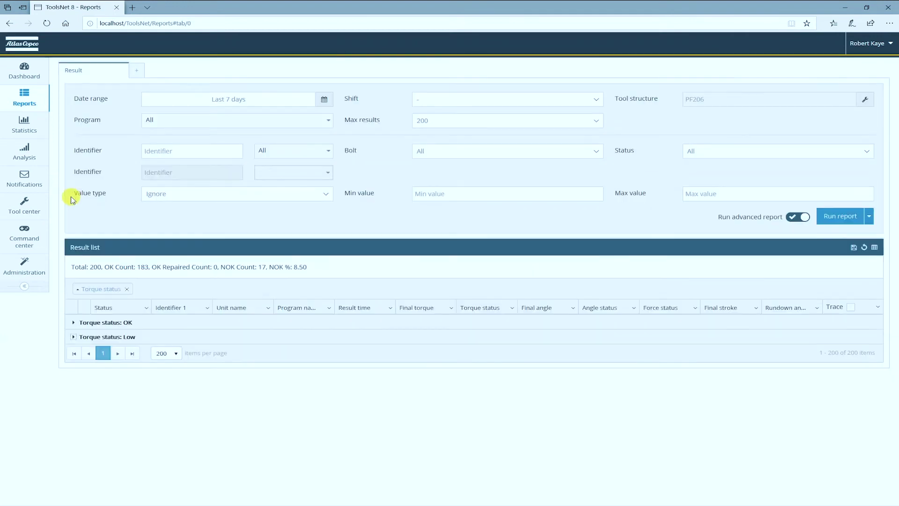
click(74, 340)
scroll(351, 321, down, 2)
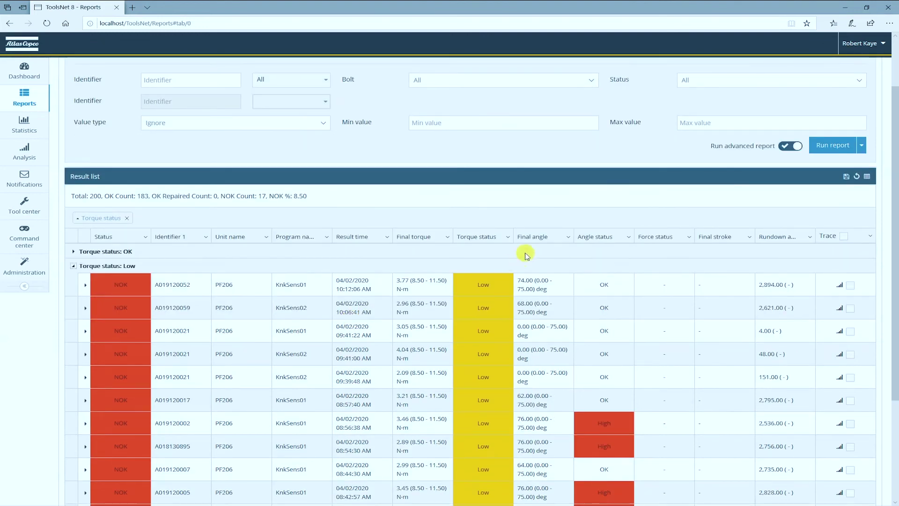
Add Angle status as a second grouping and collapse its OK and High subgroups under both torque groups.
drag(595, 240, 134, 219)
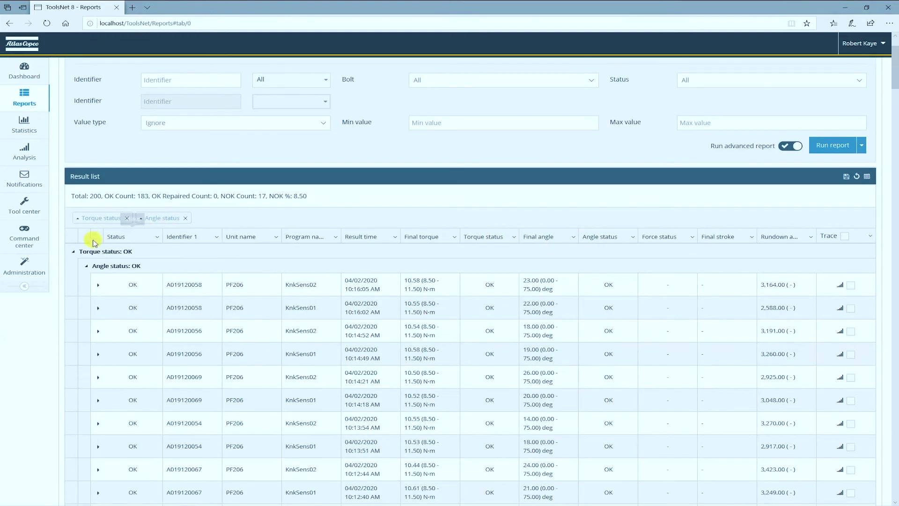
click(86, 266)
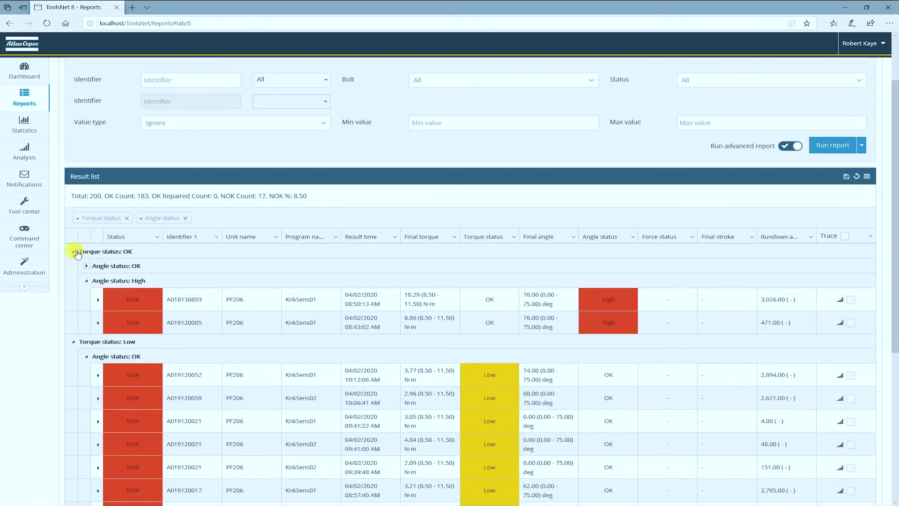
click(88, 281)
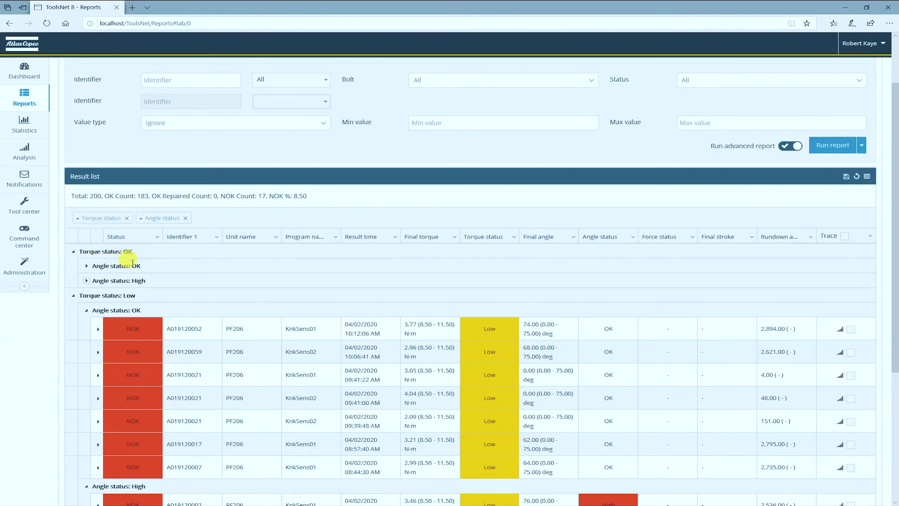
scroll(84, 304, down, 2)
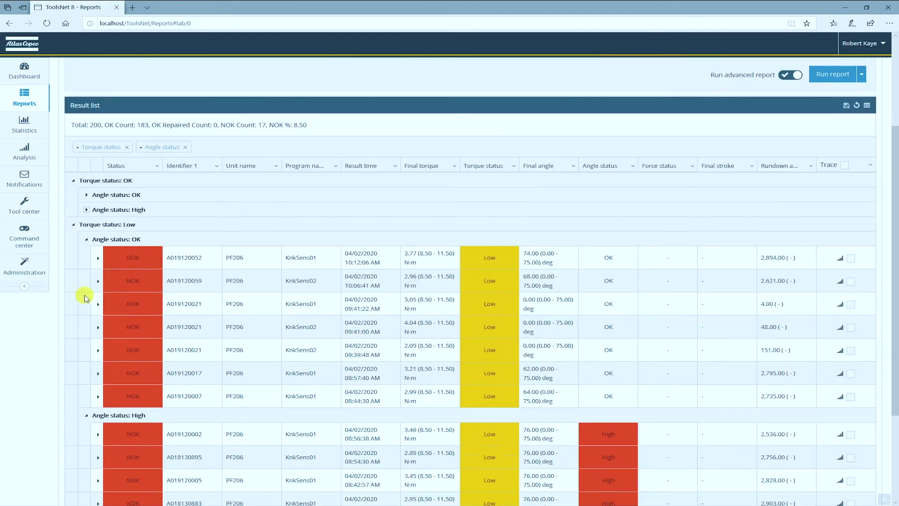
click(87, 239)
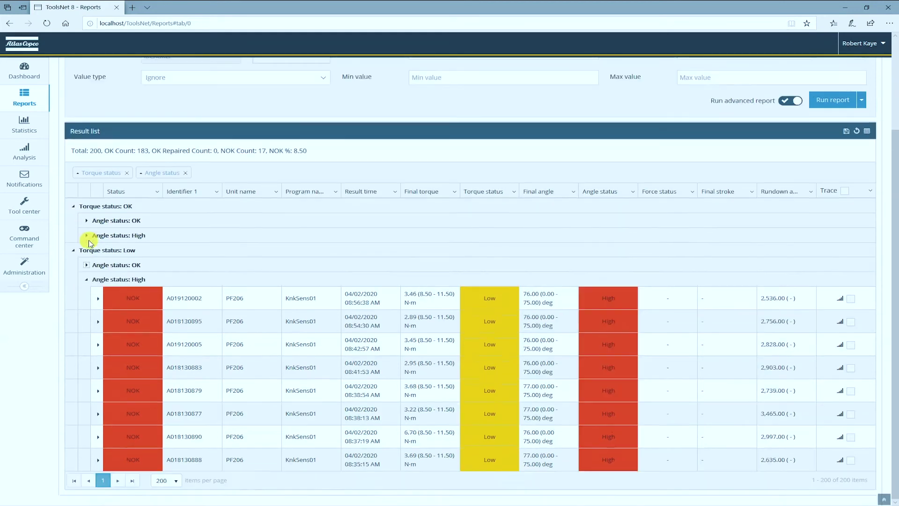
click(87, 280)
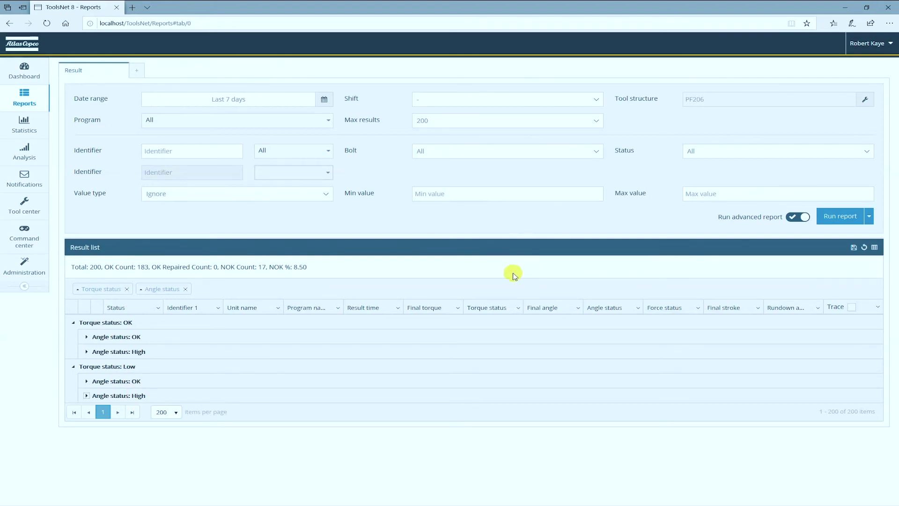
Rerun the report and set the Final angle filter's first condition to greater than 50.
click(829, 216)
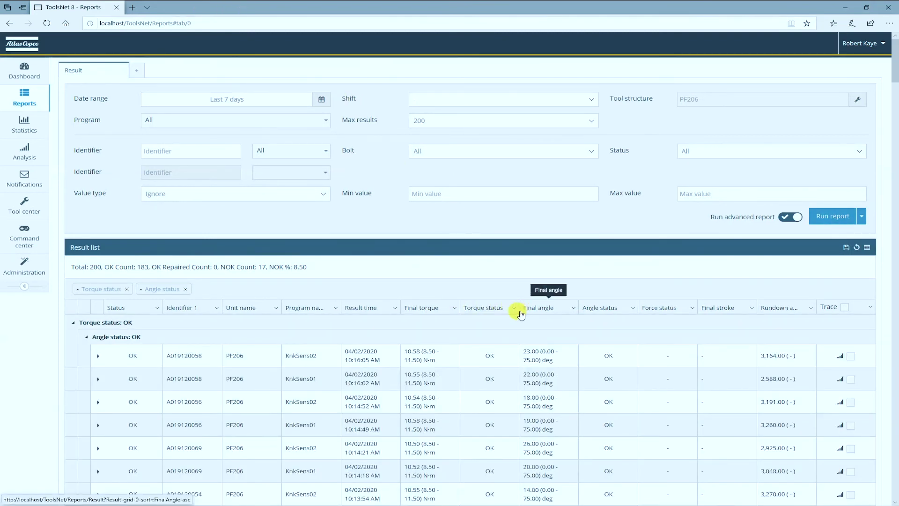
click(573, 308)
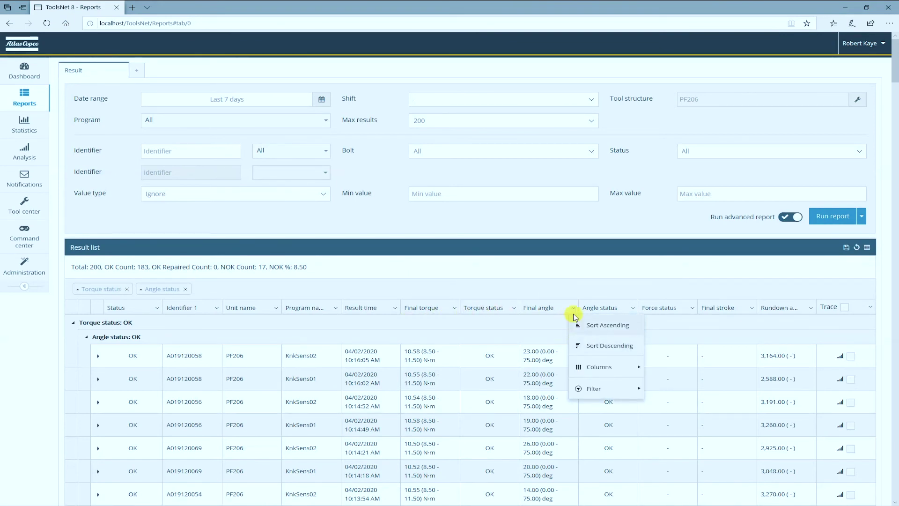
mouse_move(598, 396)
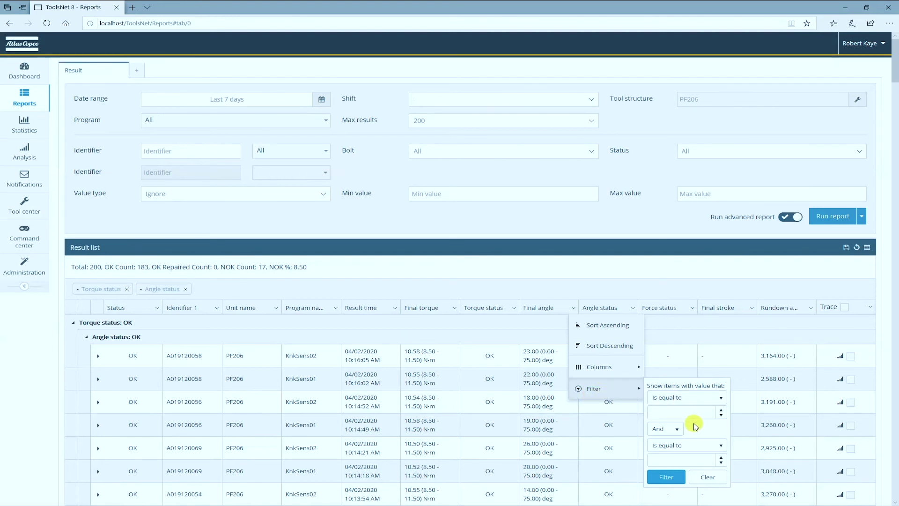
click(701, 399)
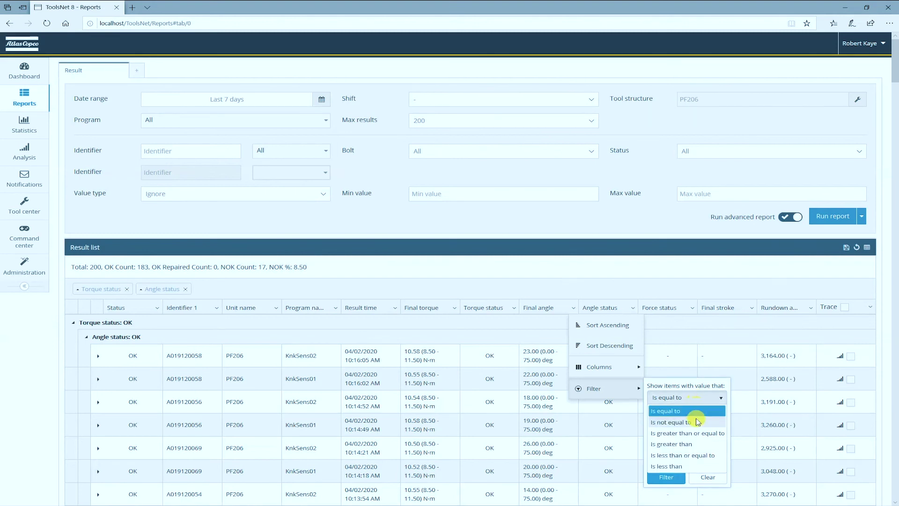
click(689, 444)
click(685, 413)
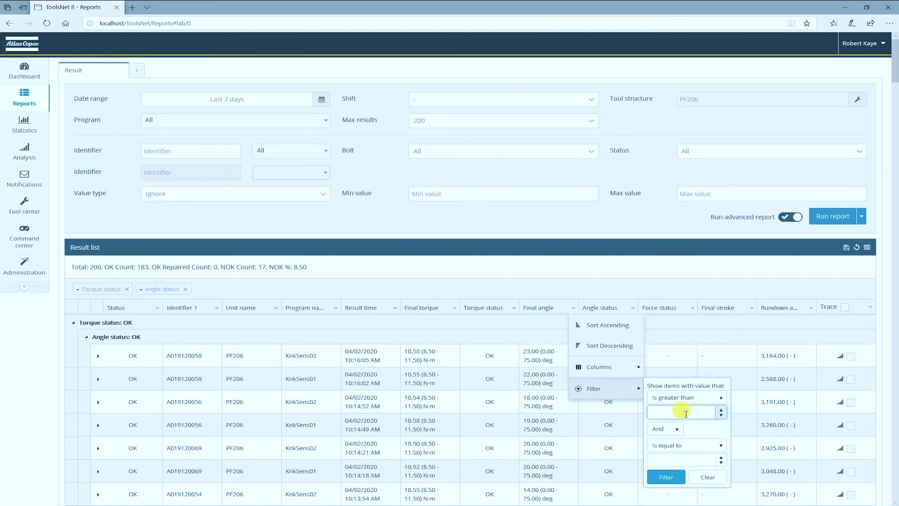
text(50)
Add an Or condition of less than 2 and apply the Final angle filter.
click(677, 429)
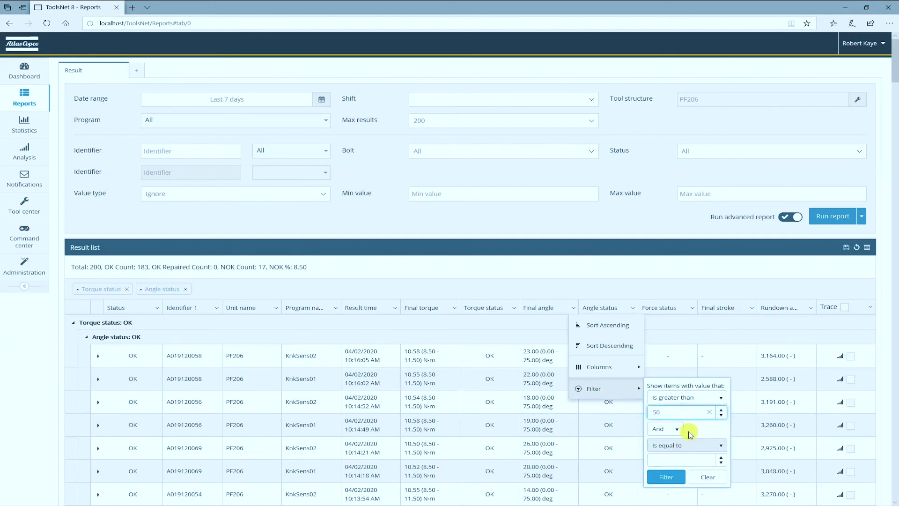
click(677, 429)
click(677, 429)
click(665, 442)
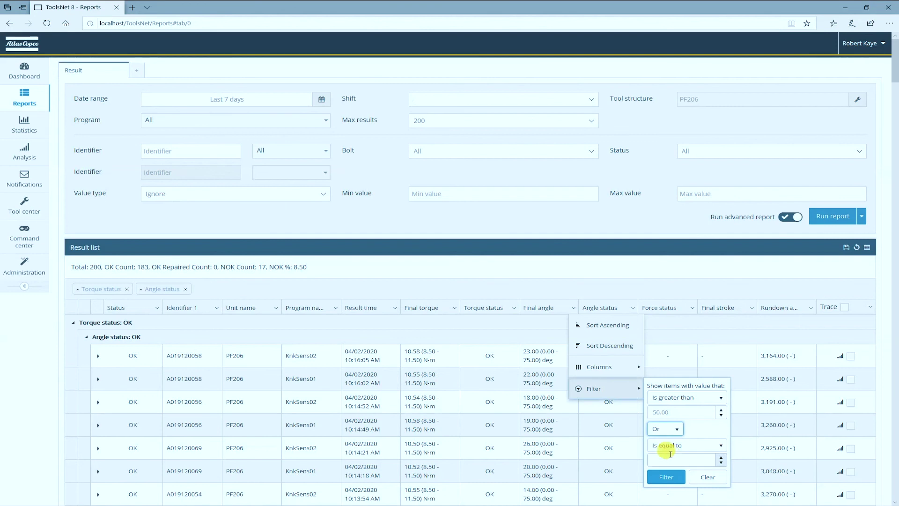
click(687, 446)
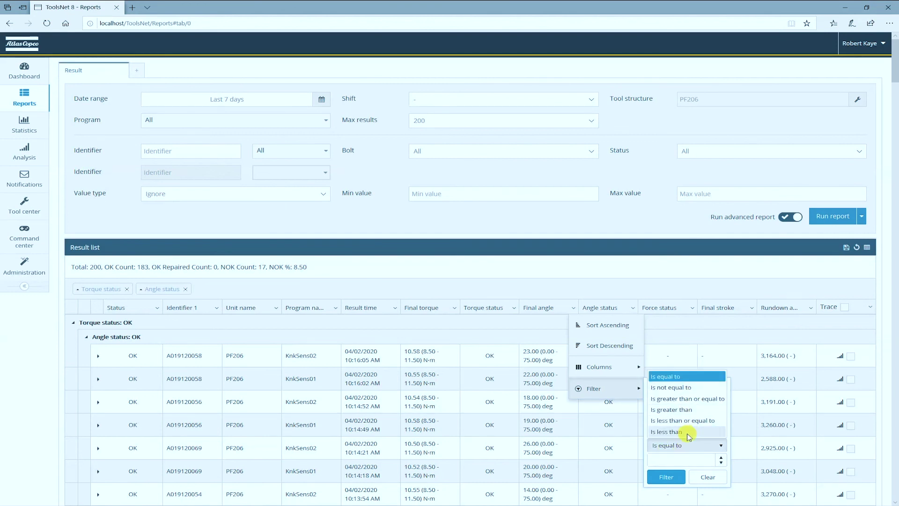
click(683, 432)
click(683, 461)
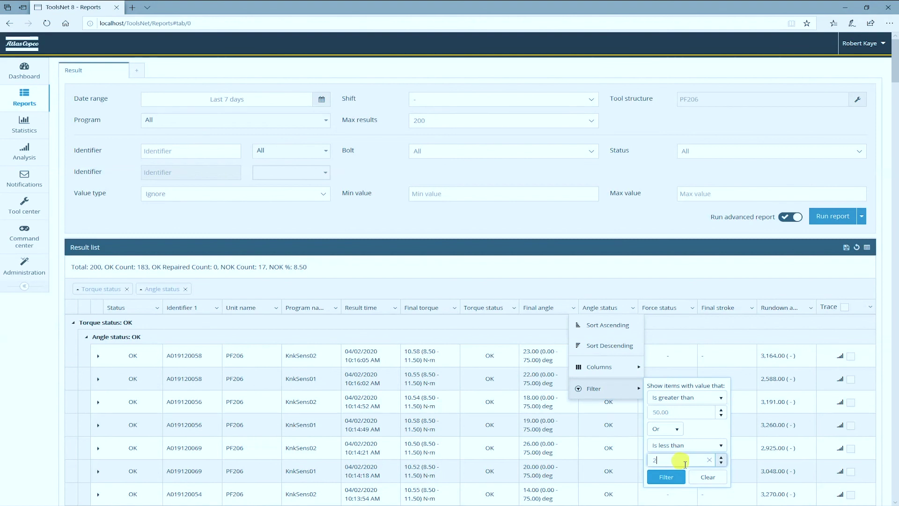
click(669, 478)
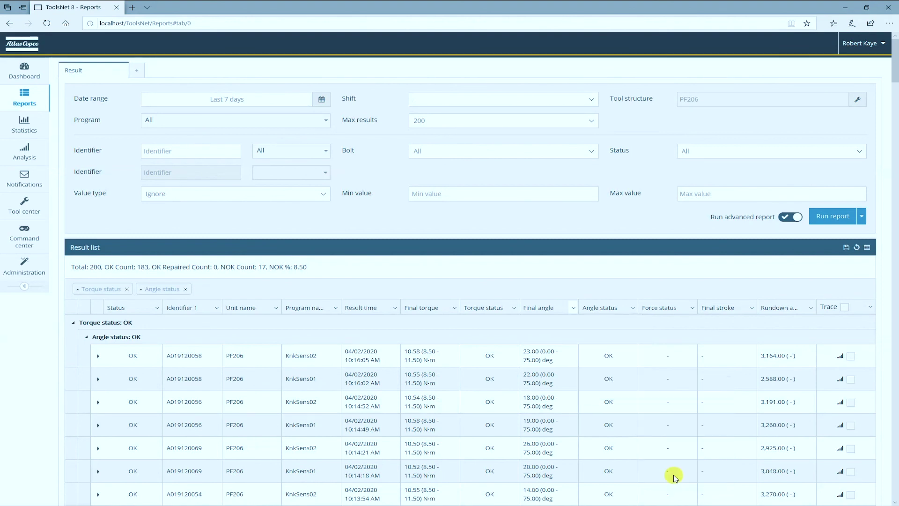
scroll(609, 386, down, 2)
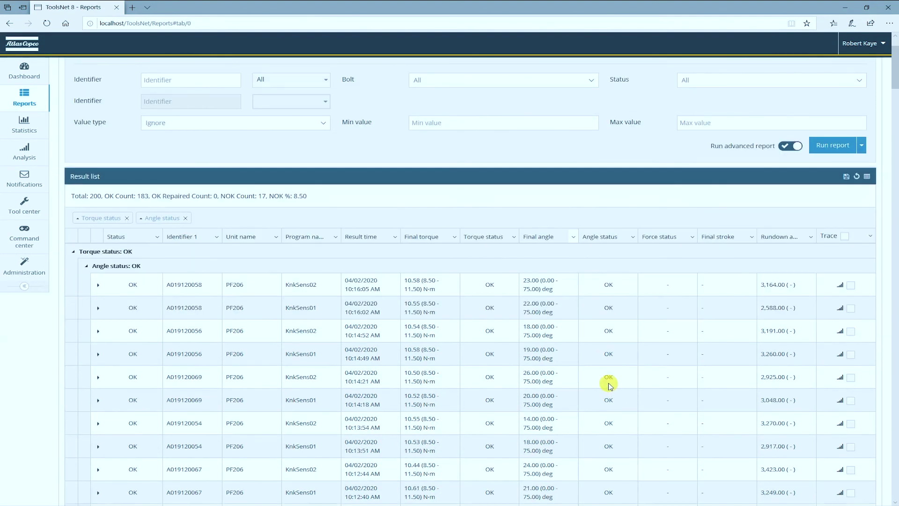
scroll(609, 385, down, 2)
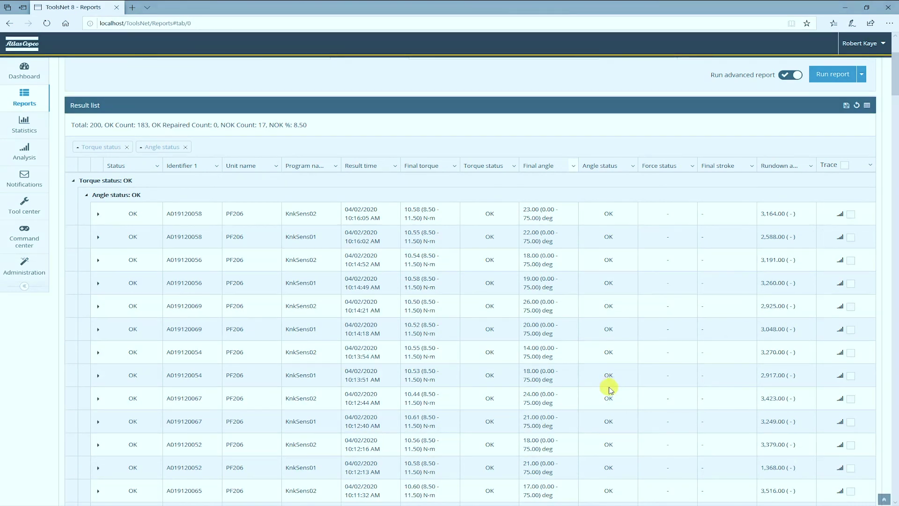